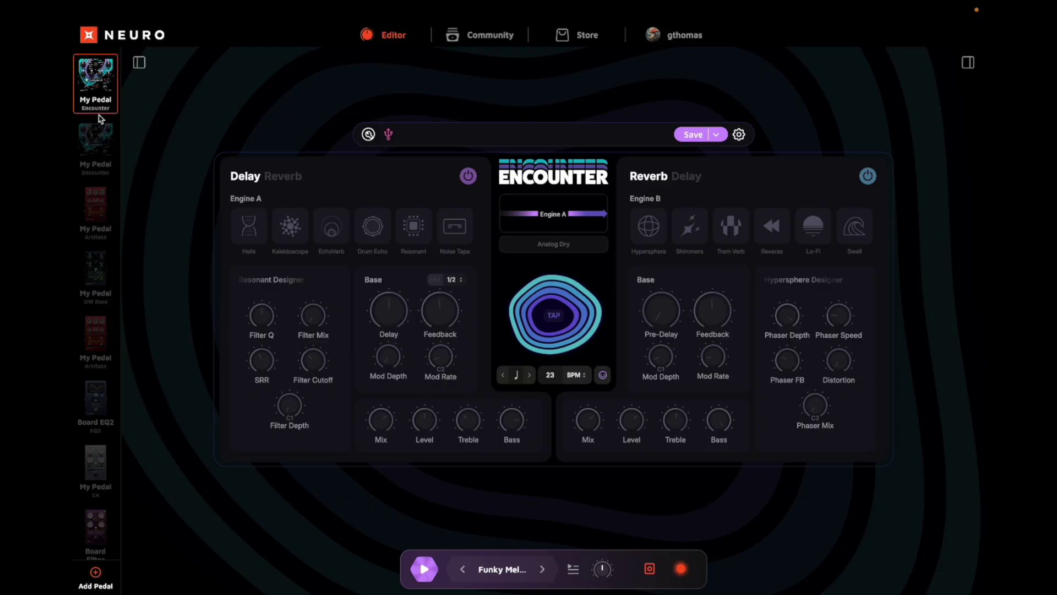
Open and close the Scenes sidebar, then show Cloud Presets on the Community tab
click(102, 169)
click(141, 65)
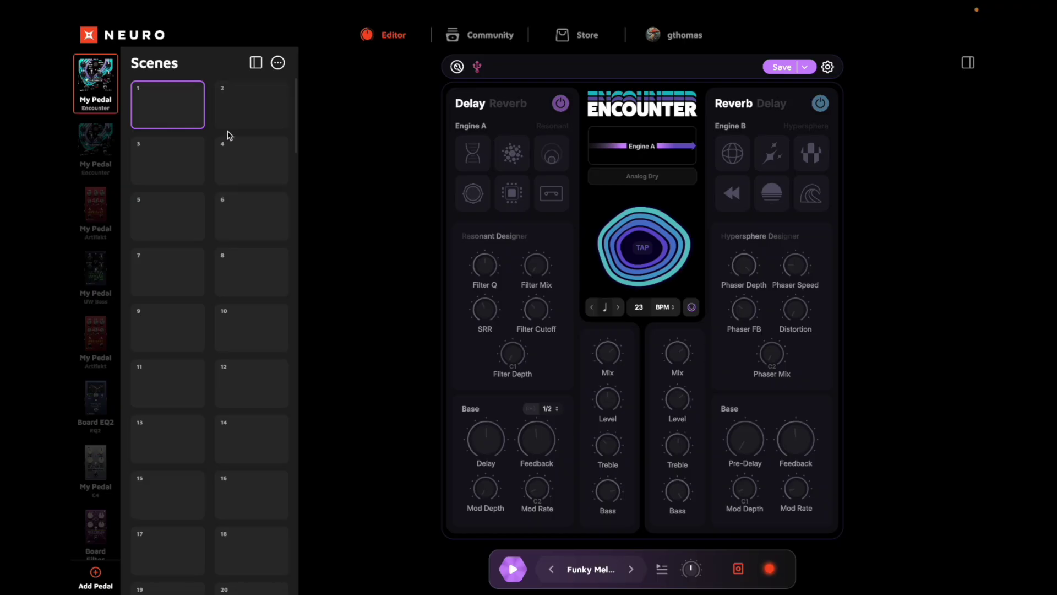
click(255, 62)
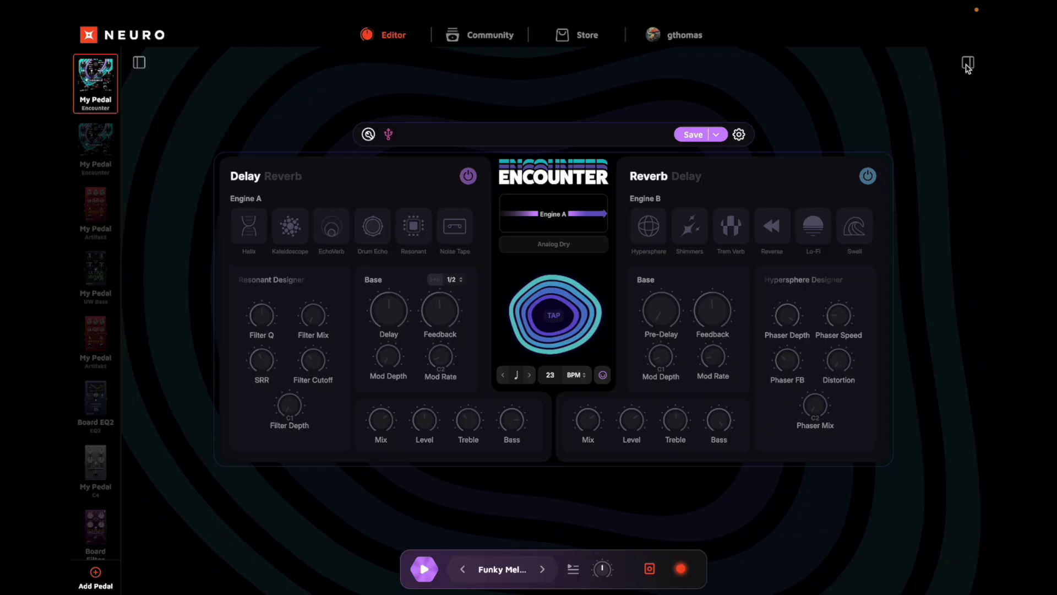
click(967, 64)
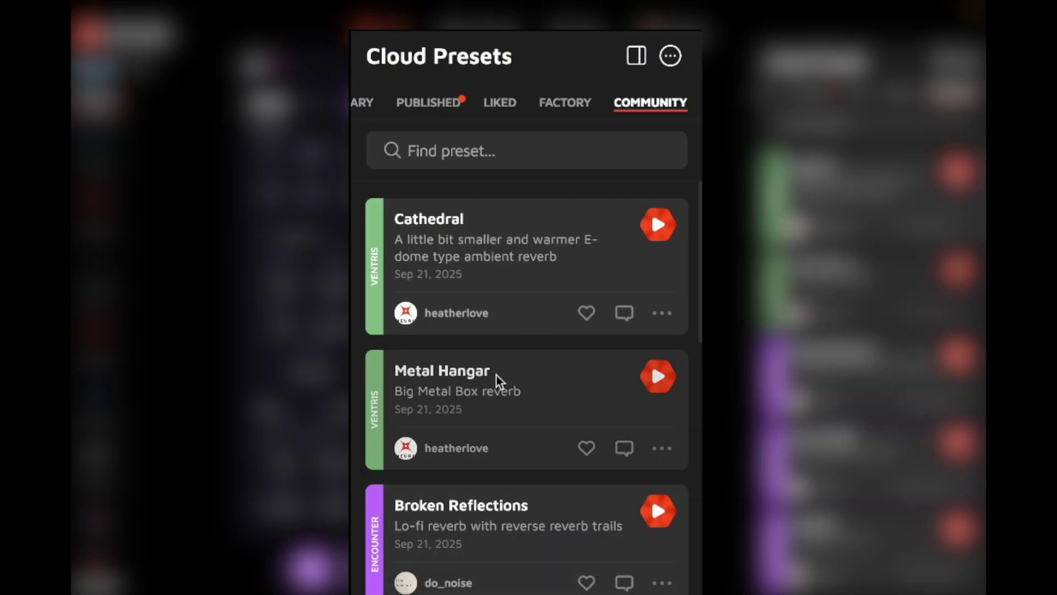
Browse the Factory, Liked and Published preset lists, finishing on the Library tab
click(569, 108)
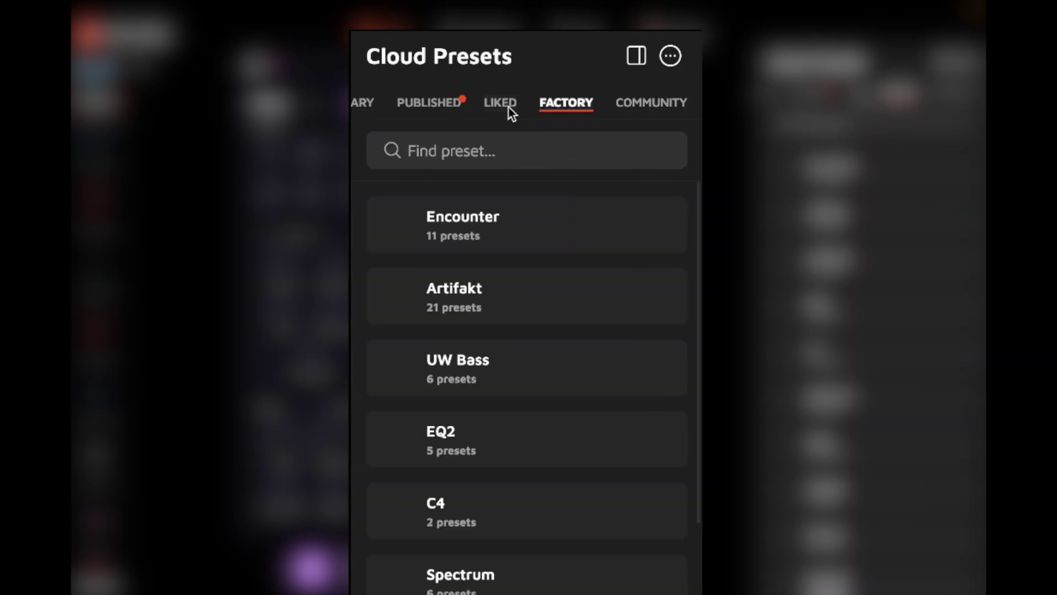
click(507, 106)
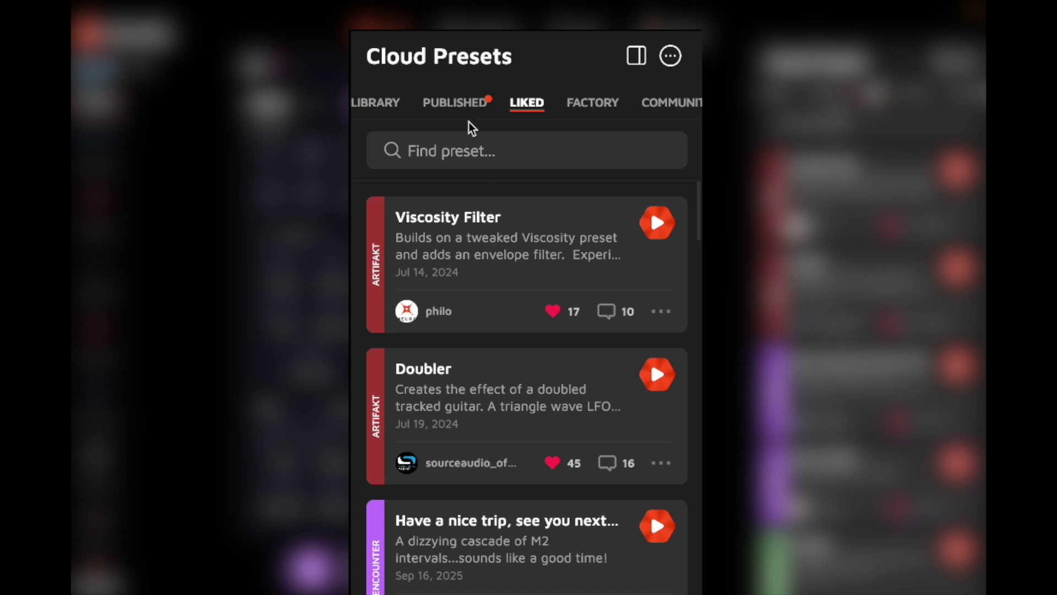
click(461, 110)
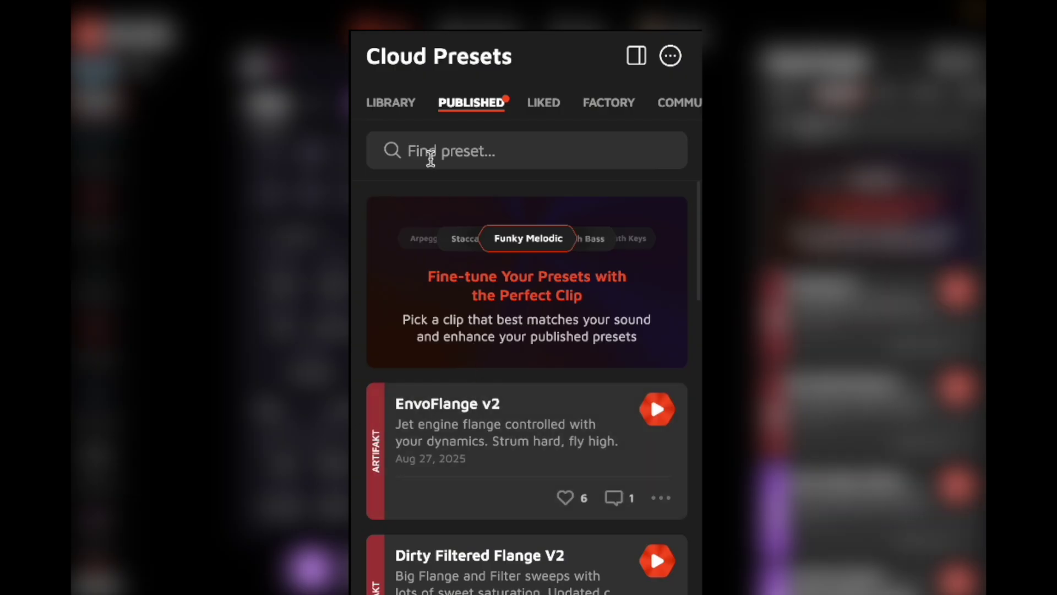
click(404, 109)
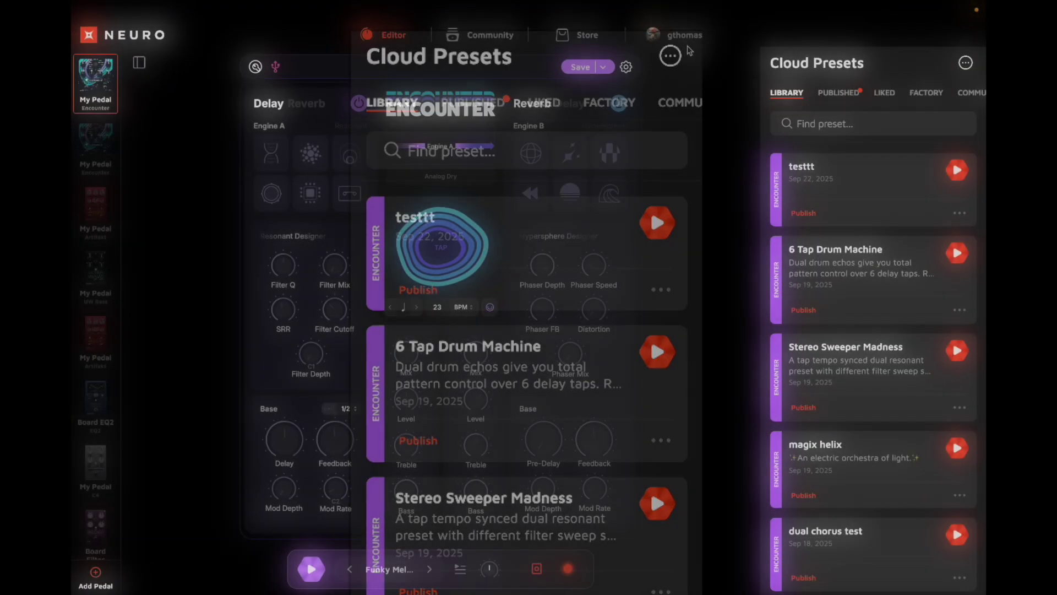
Collapse the Cloud Presets sidebar to reveal the Encounter Delay and Reverb engines
click(944, 62)
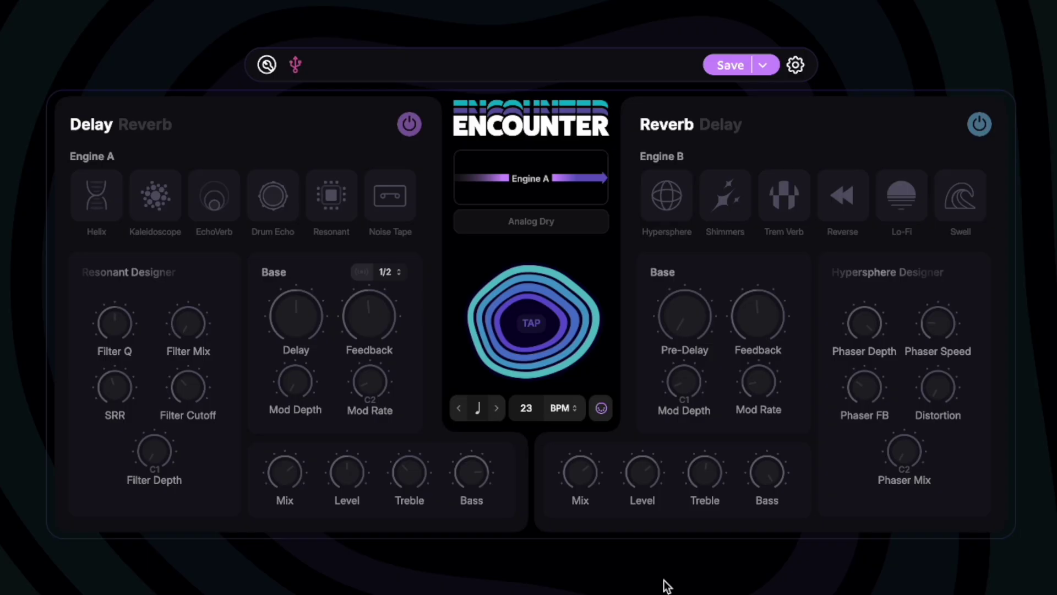
Switch on Engine A and Engine B so the Resonant delay feeds the Hypersphere reverb
click(413, 126)
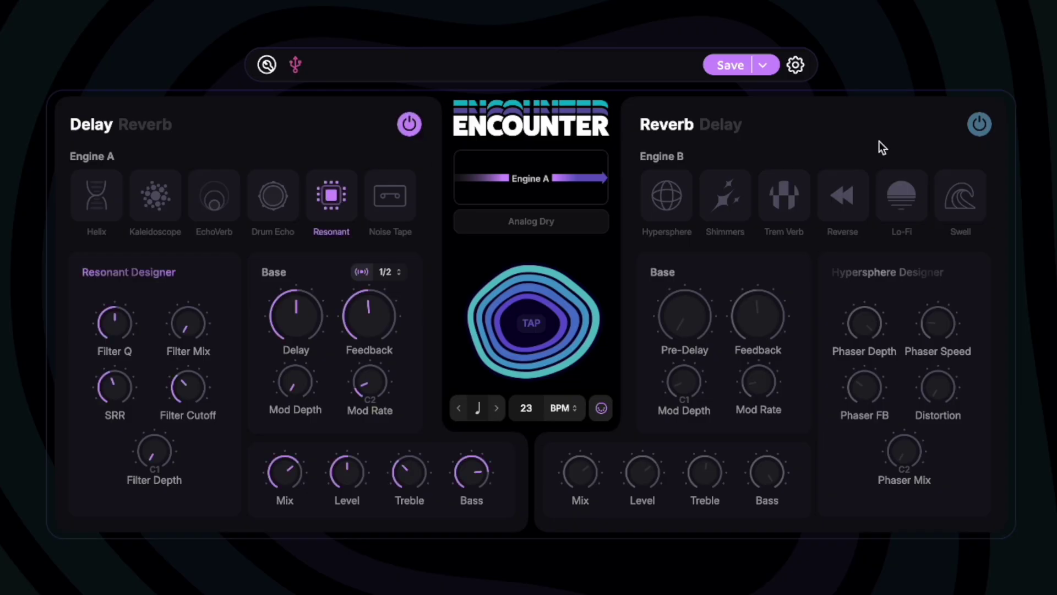
click(977, 130)
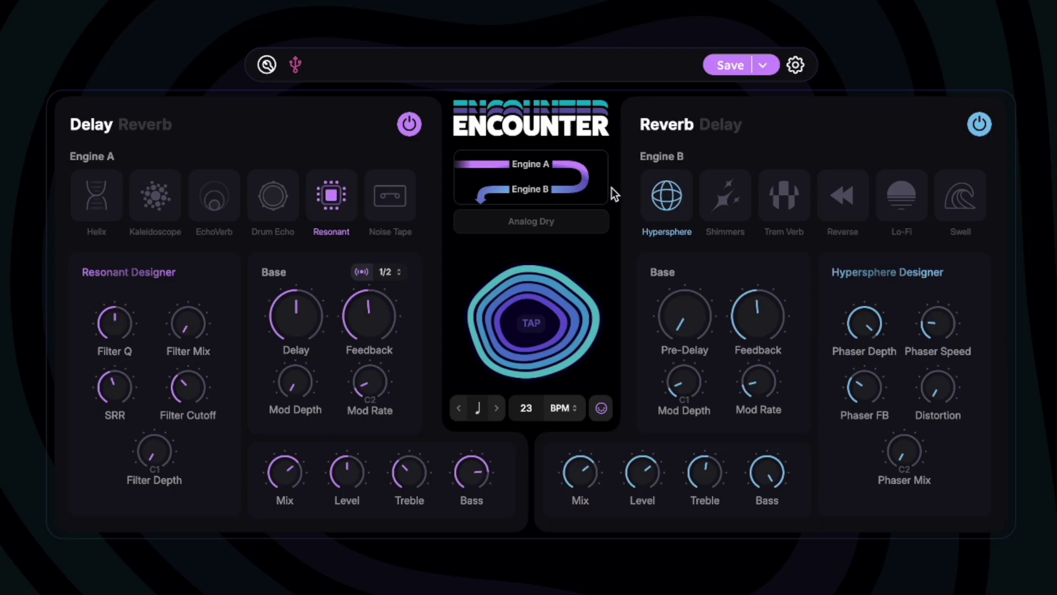
mouse_move(589, 187)
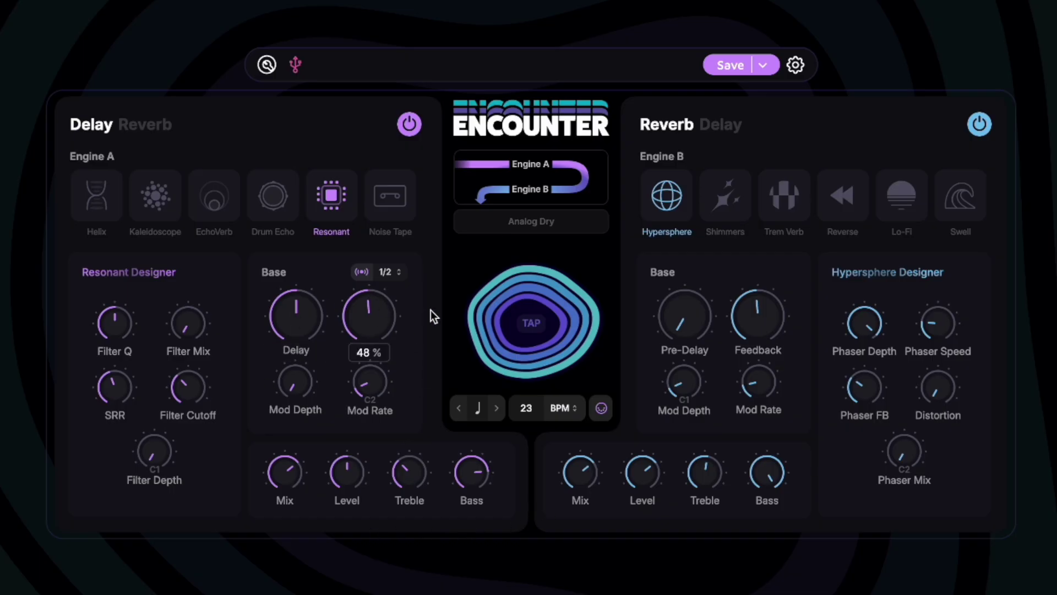
mouse_move(355, 351)
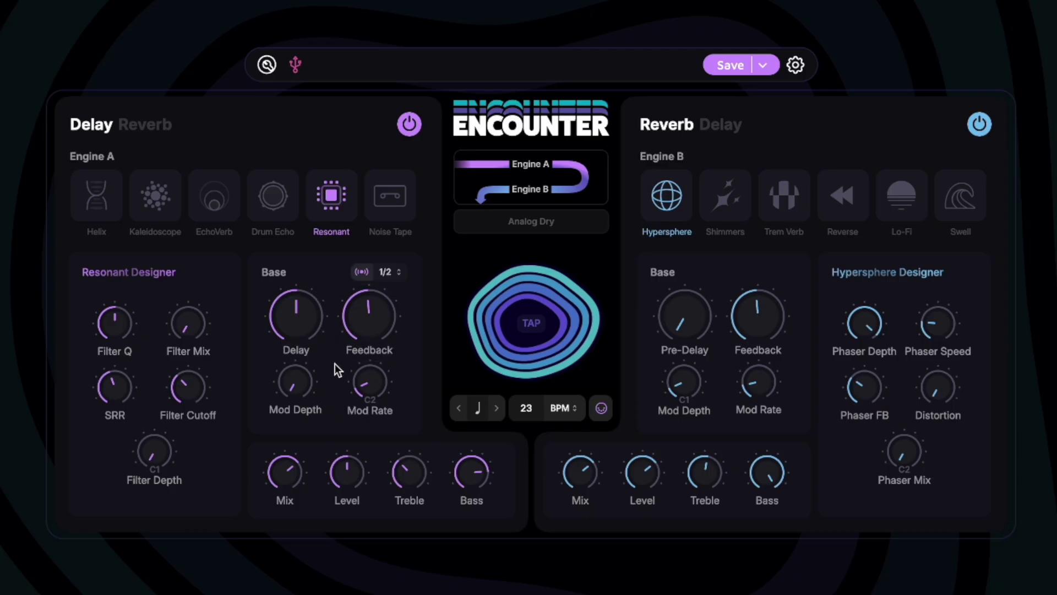
mouse_move(319, 408)
mouse_move(652, 295)
click(724, 124)
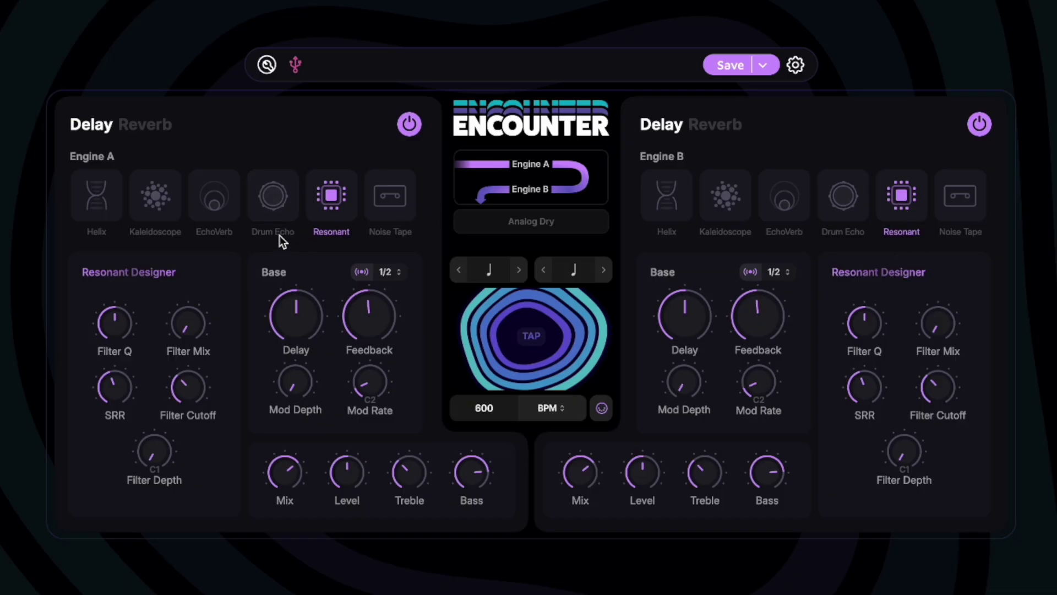
Set Engine A to the Drum Echo delay and switch Engine B off
click(282, 203)
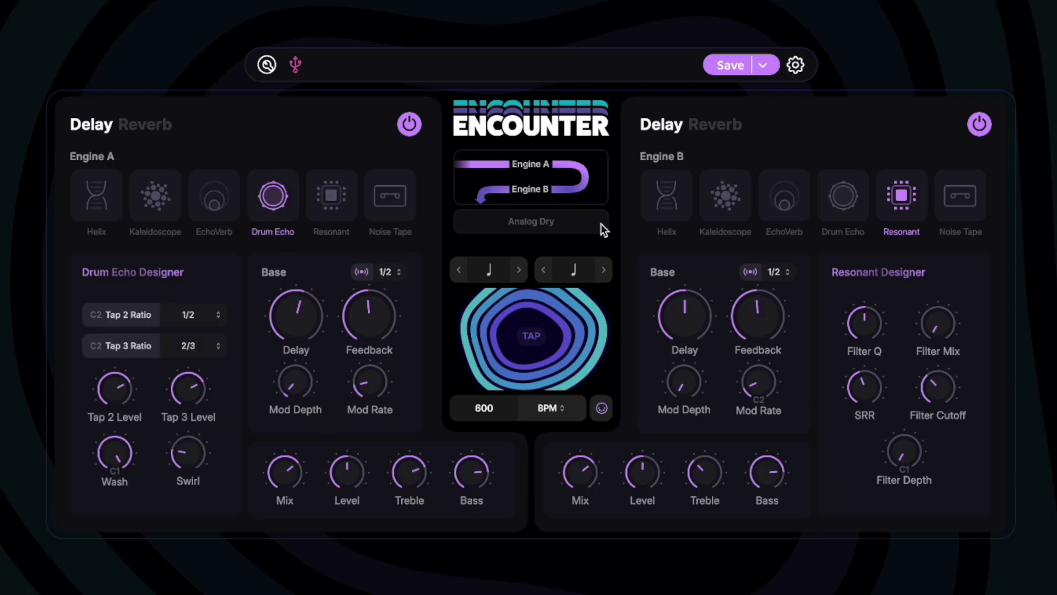
click(978, 125)
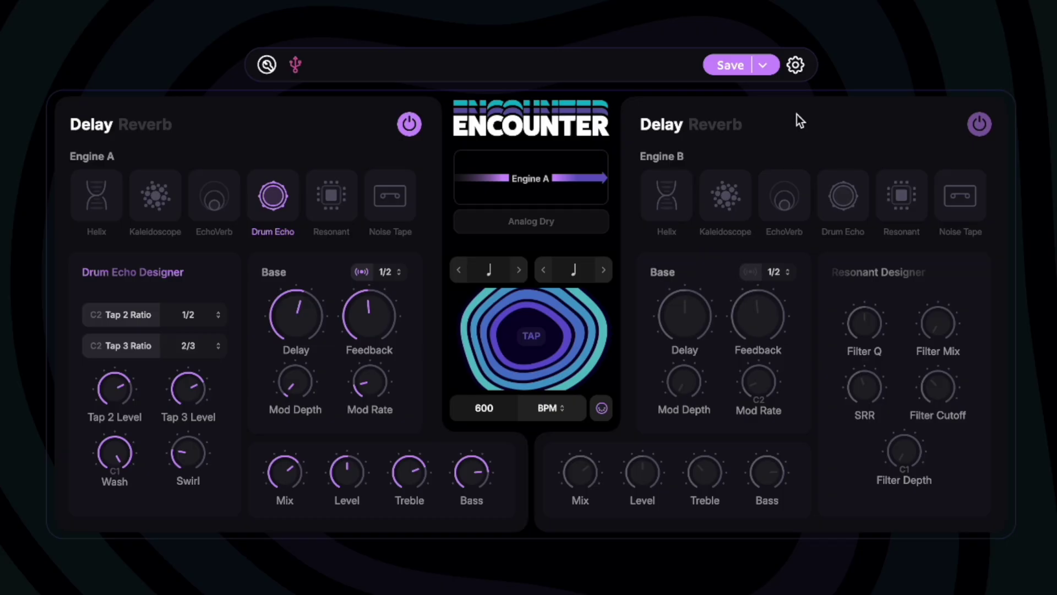
Re-enable Engine B after Engine A and tap in a tempo of roughly 70 BPM
click(976, 127)
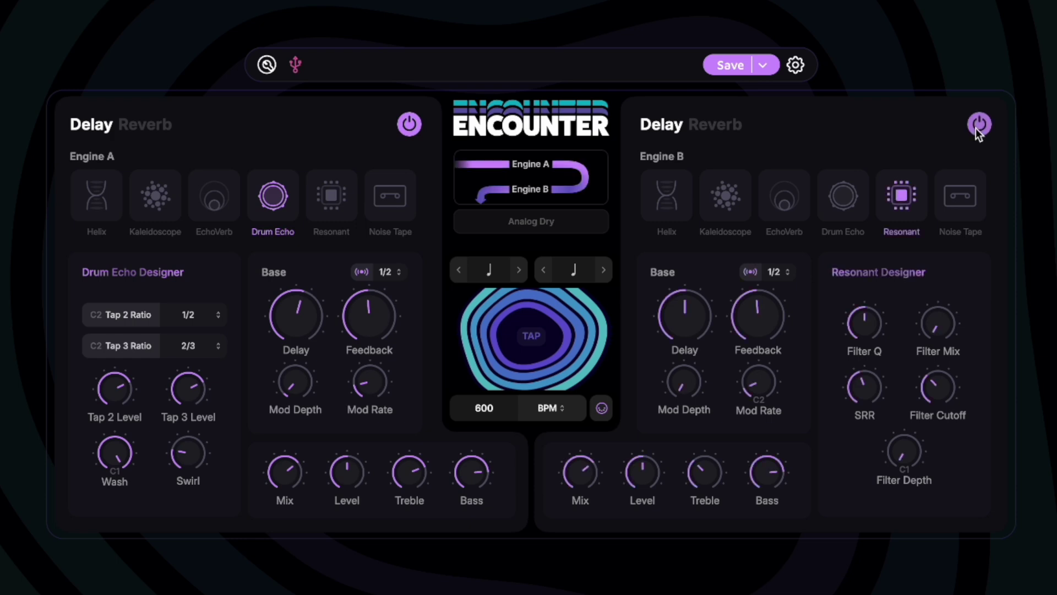
click(529, 338)
click(529, 337)
click(529, 337)
Drop Engine B's delay time near zero, raise Filter Depth to 10% and Filter Mix, and set Mix to 77%
mouse_move(941, 478)
drag(686, 303, 695, 357)
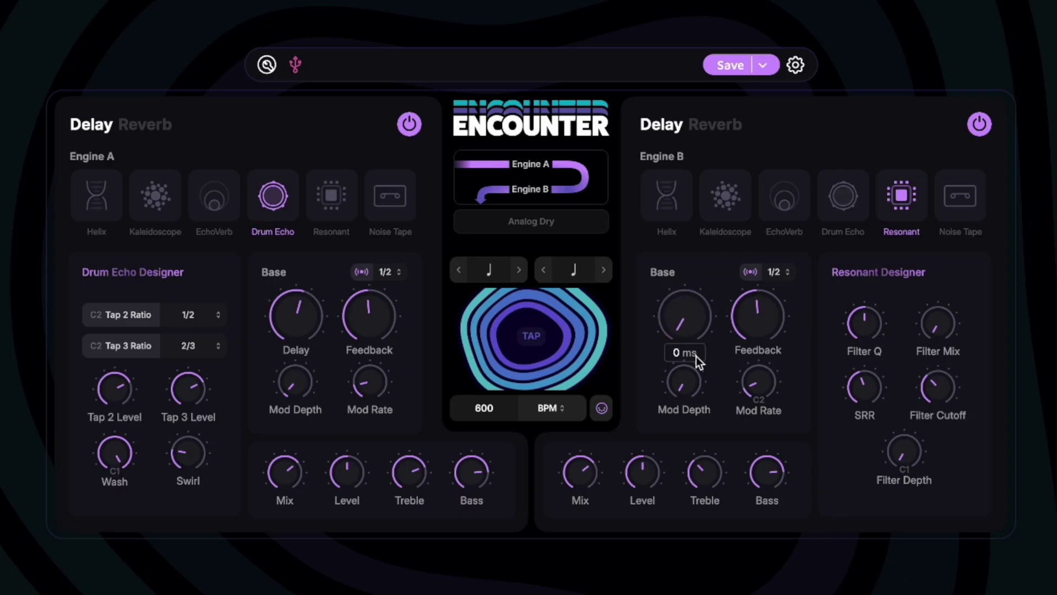
mouse_move(916, 462)
drag(913, 455, 896, 384)
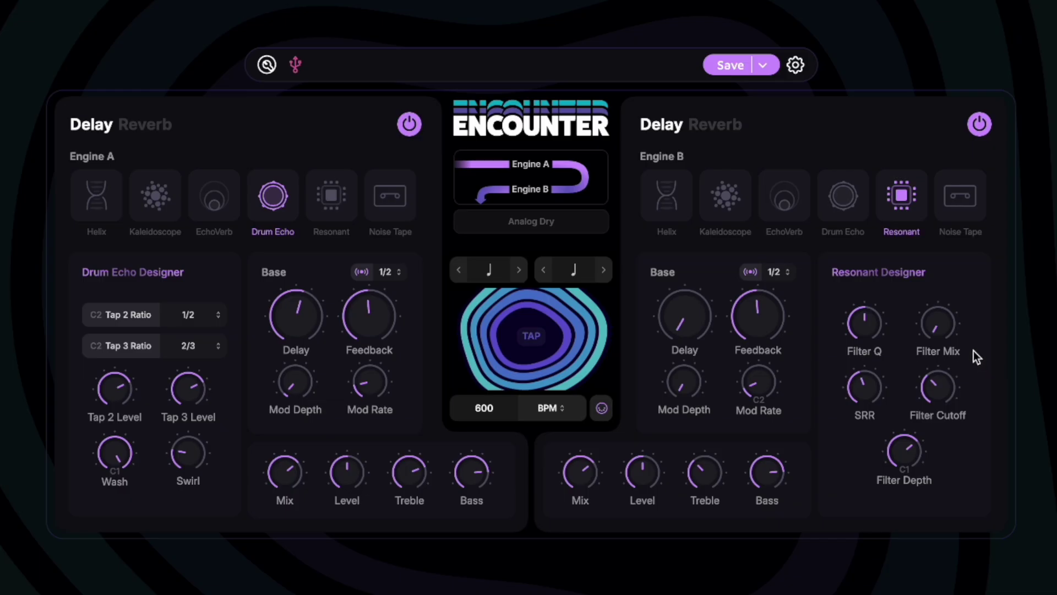
scroll(978, 361, up, 5)
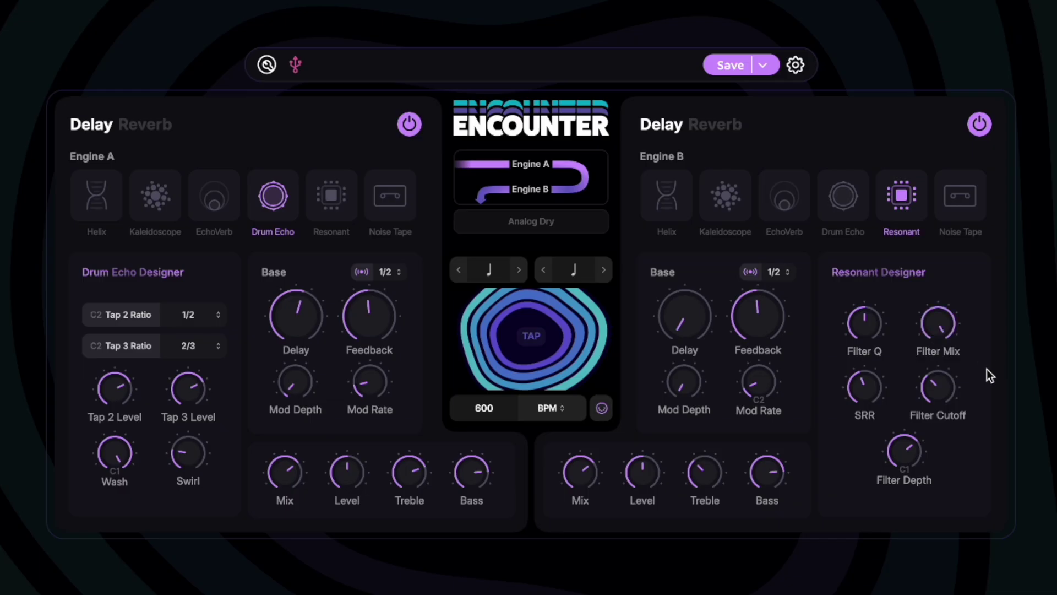
mouse_move(596, 478)
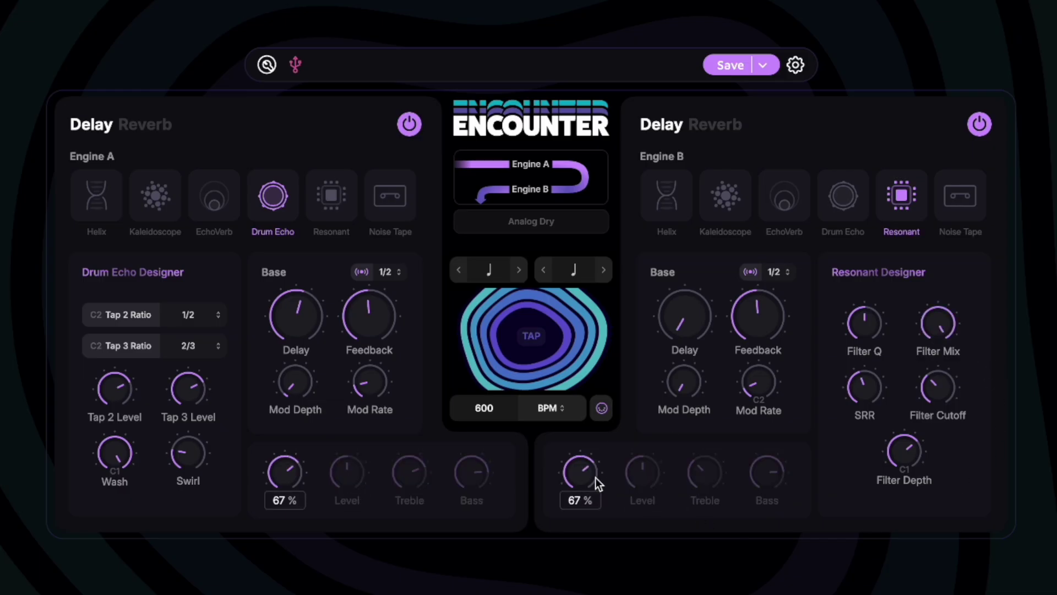
drag(595, 473, 594, 470)
mouse_move(866, 393)
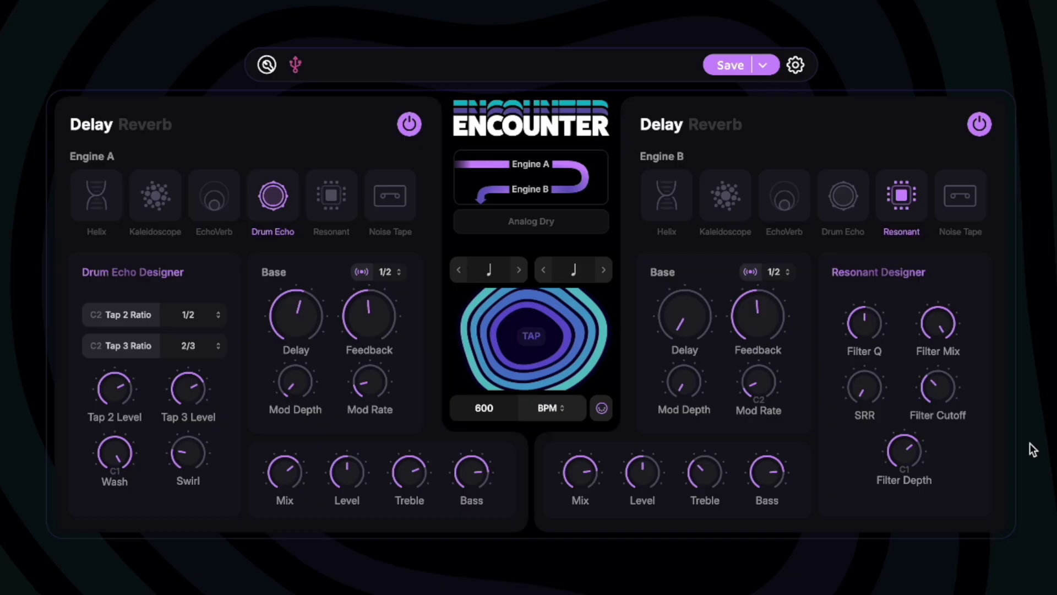
mouse_move(429, 473)
click(796, 65)
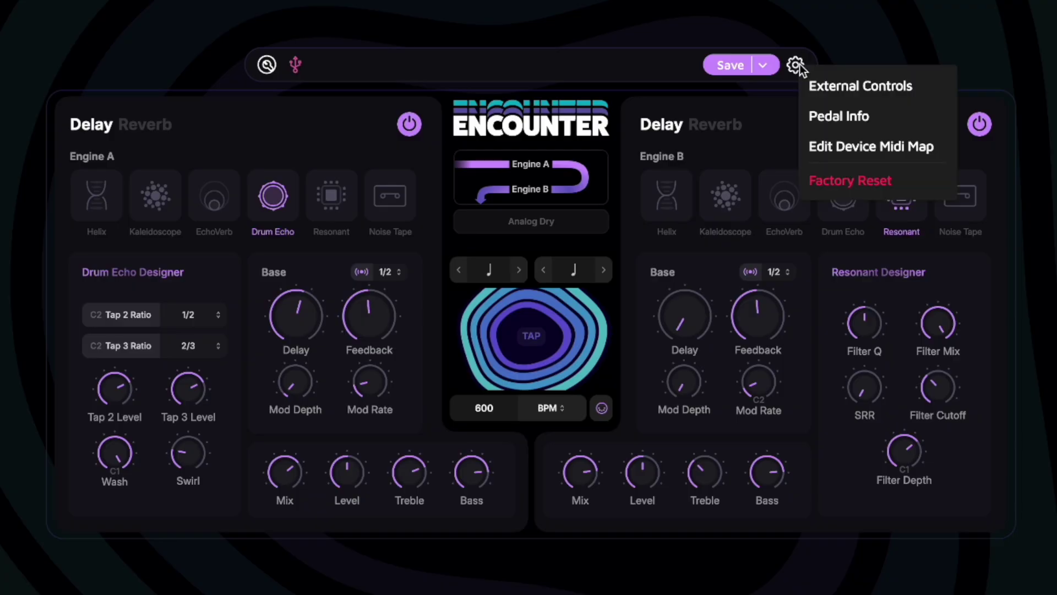
click(853, 92)
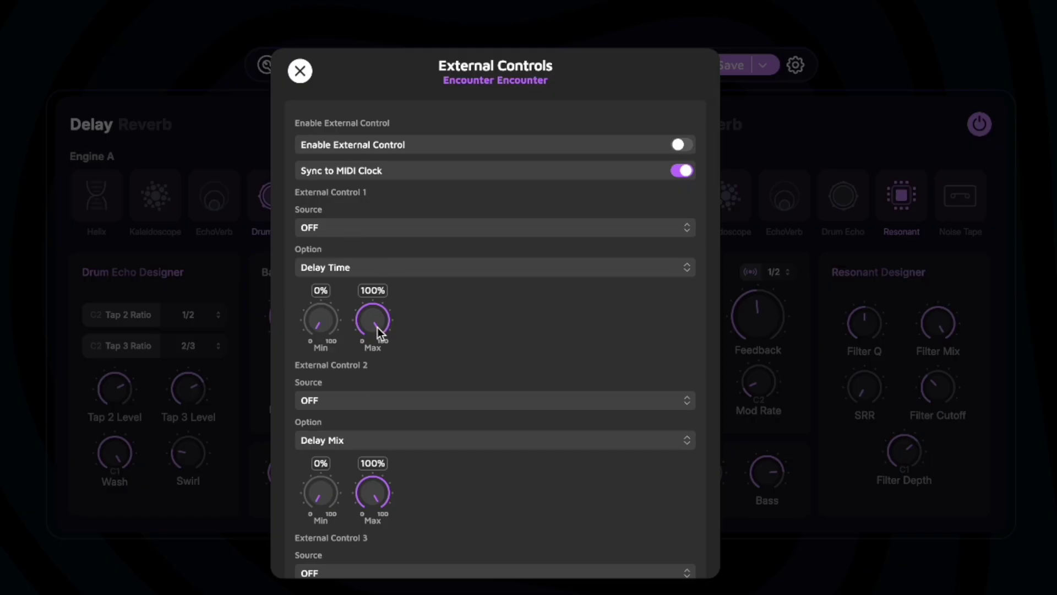
click(302, 72)
mouse_move(960, 403)
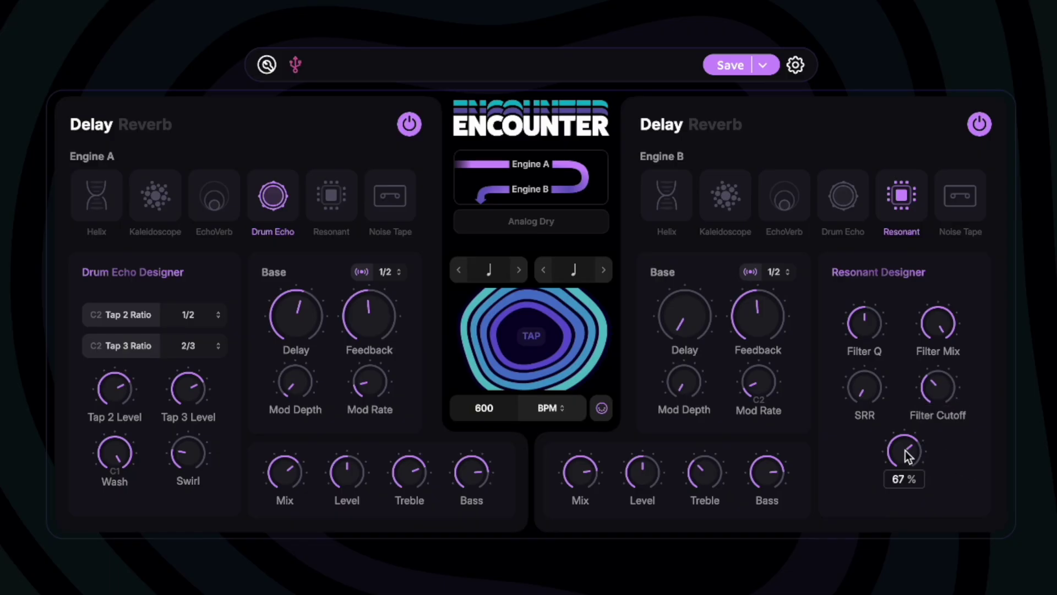
Lower Engine B's Filter Depth, reset and raise Filter Mix, and tune Filter Cutoff to about 231 Hz
drag(905, 469, 924, 534)
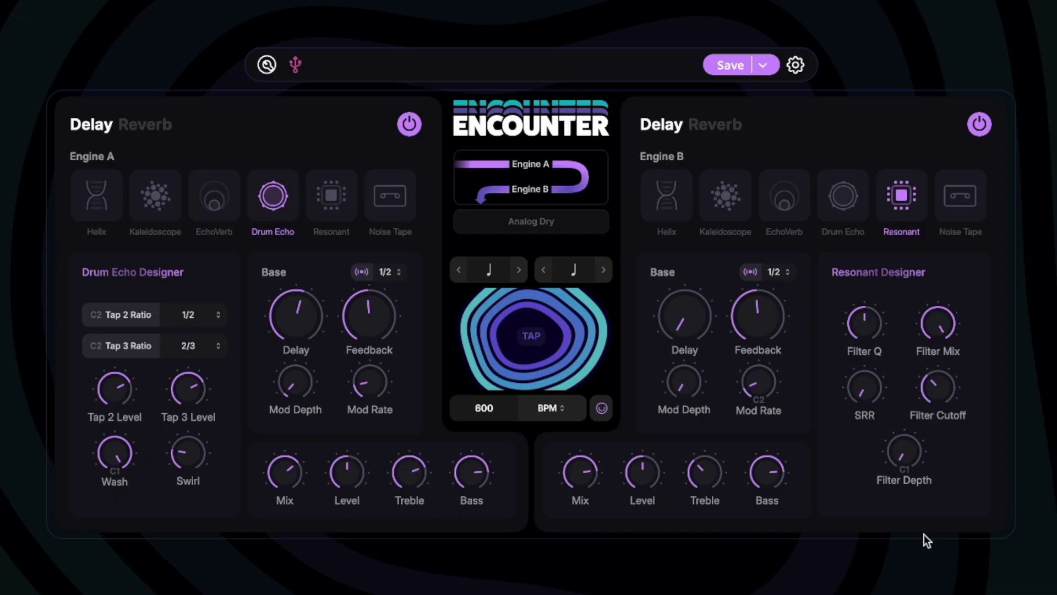
double_click(946, 339)
drag(931, 303, 911, 223)
drag(937, 408, 923, 349)
drag(931, 388, 935, 404)
Bypass Engine A, lower Engine B's Mix to 55%, nudge Filter Cutoff up, and raise Filter Q to 68%
click(410, 126)
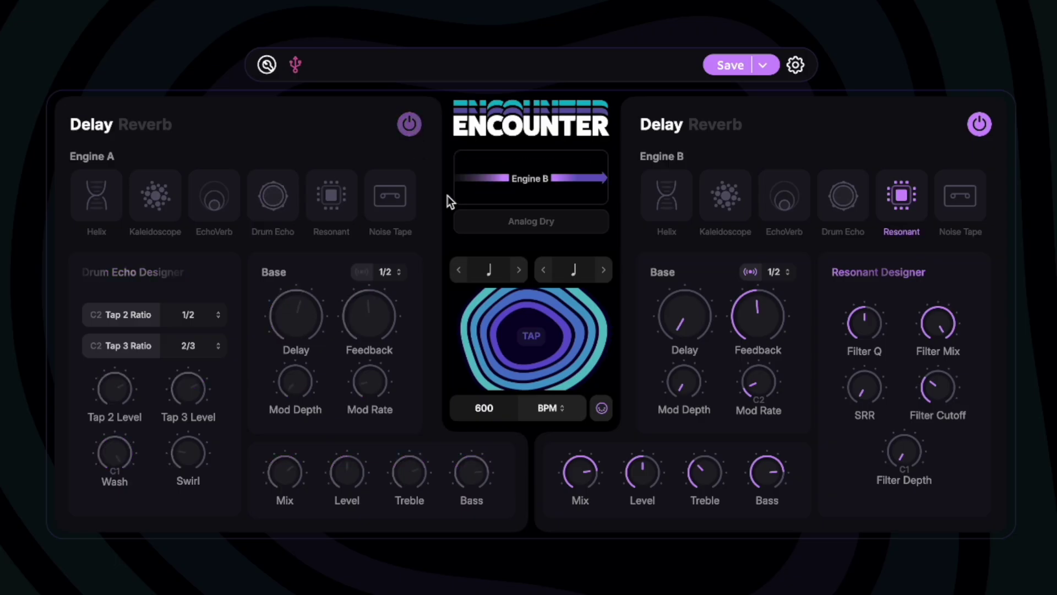
mouse_move(583, 462)
mouse_down()
mouse_move(585, 479)
mouse_move(586, 447)
mouse_up()
mouse_move(935, 397)
mouse_down()
mouse_move(935, 375)
mouse_move(927, 418)
mouse_move(924, 395)
mouse_up()
mouse_move(913, 445)
mouse_move(938, 386)
mouse_move(880, 331)
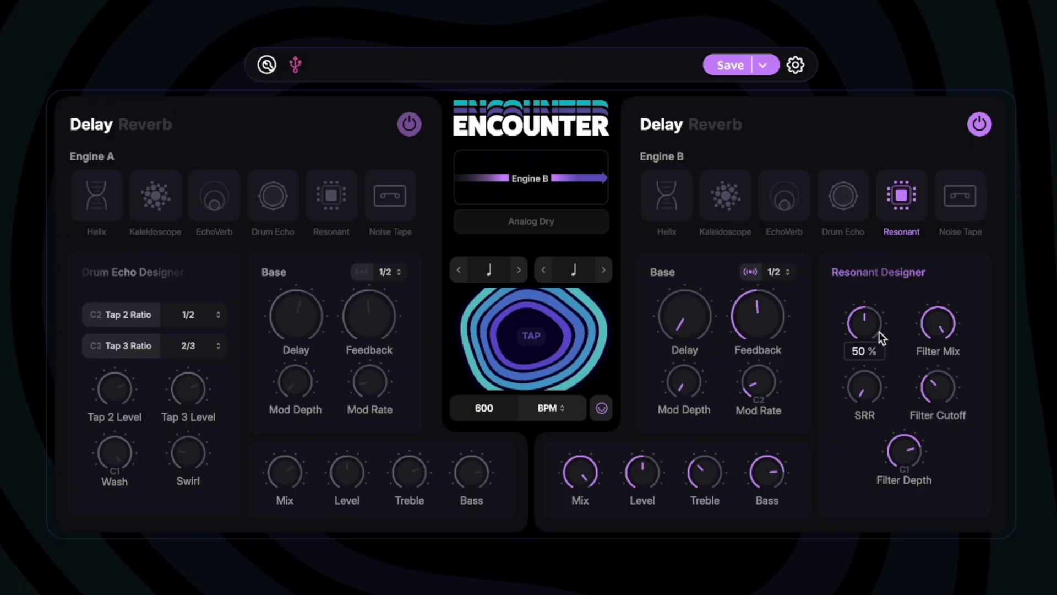
drag(871, 320, 869, 312)
Re-enable Engine A as a Hypersphere reverb, then toggle Engine B's Resonant delay off and on
click(416, 124)
click(142, 126)
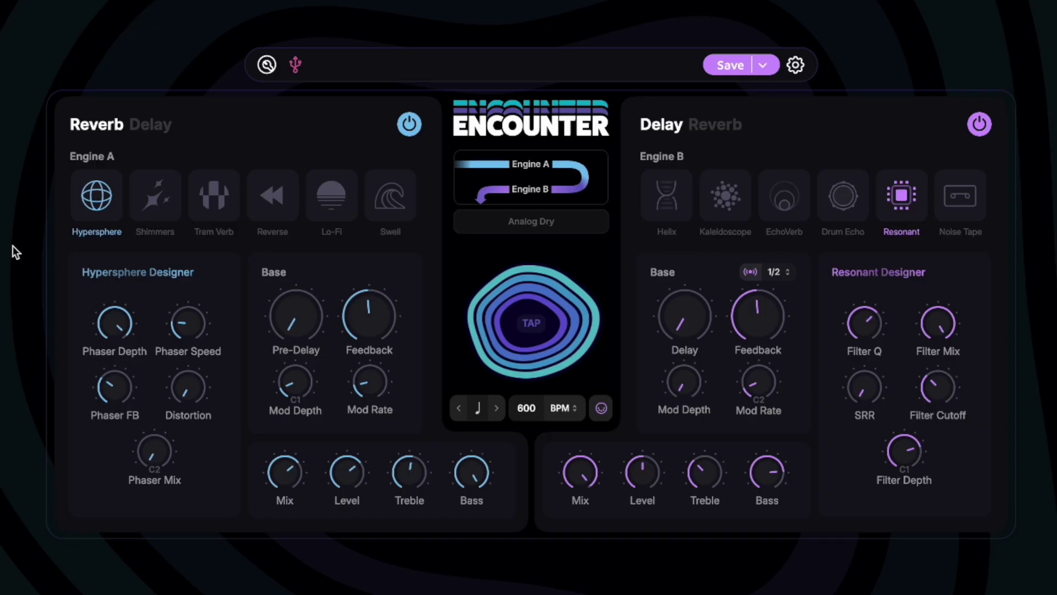
mouse_move(88, 352)
click(985, 130)
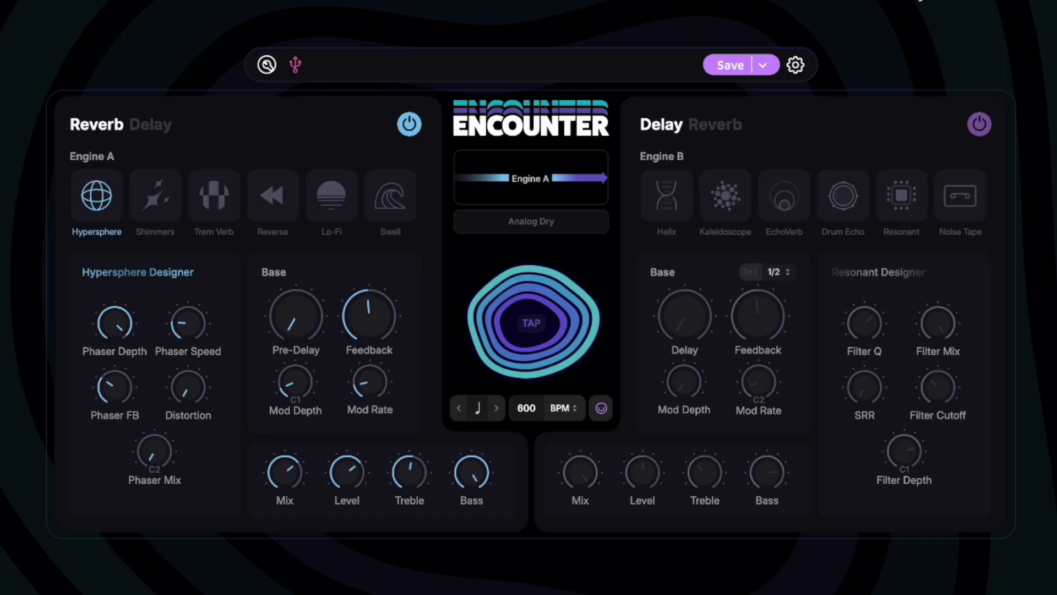
click(982, 125)
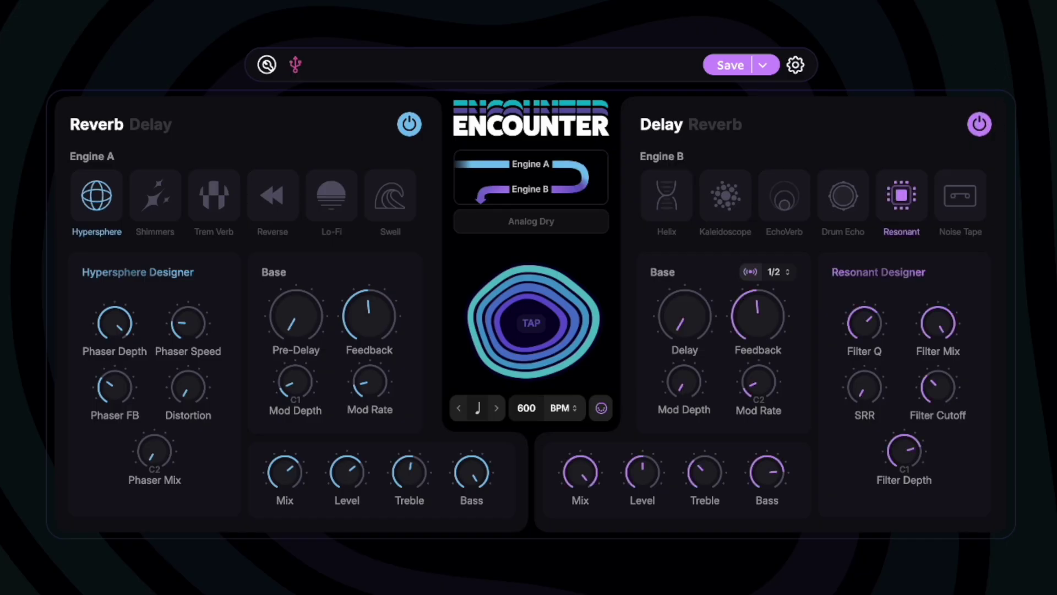